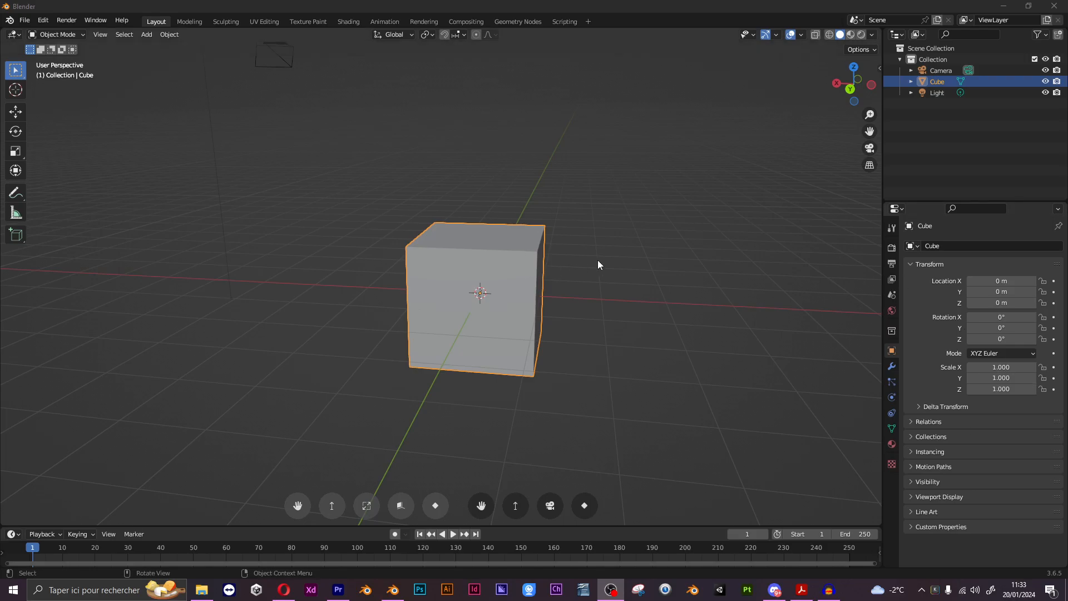
Step: In Edit Mode, mark seams on the cube's edges, leaving the four edges of the +X face and the bottom -X edge unmarked
middle_click_drag(588, 271, 521, 278)
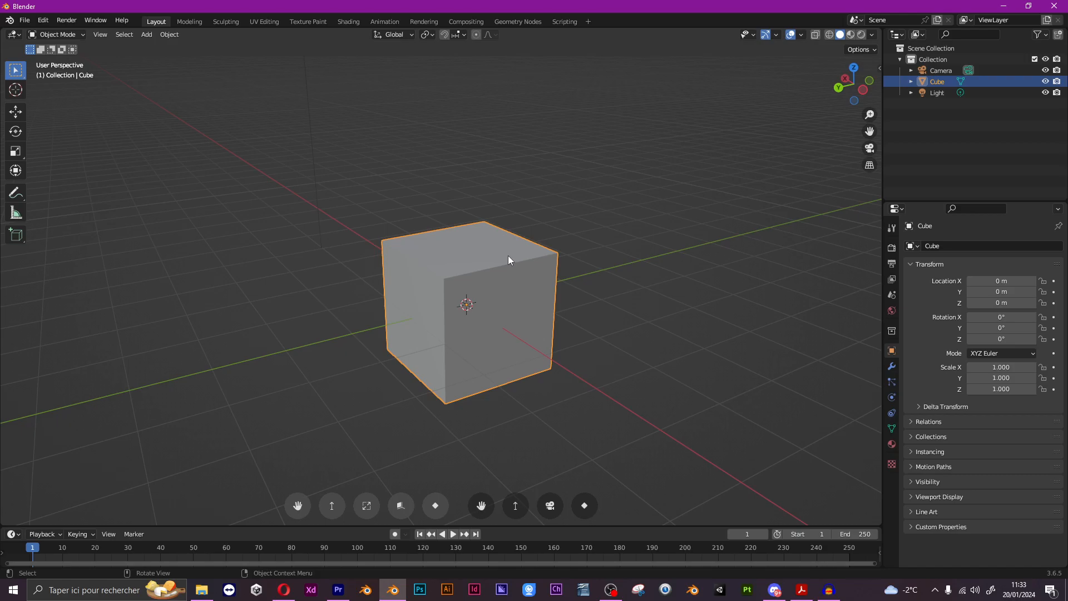
key("Tab")
left_click(415, 257)
left_click(480, 266, "shift")
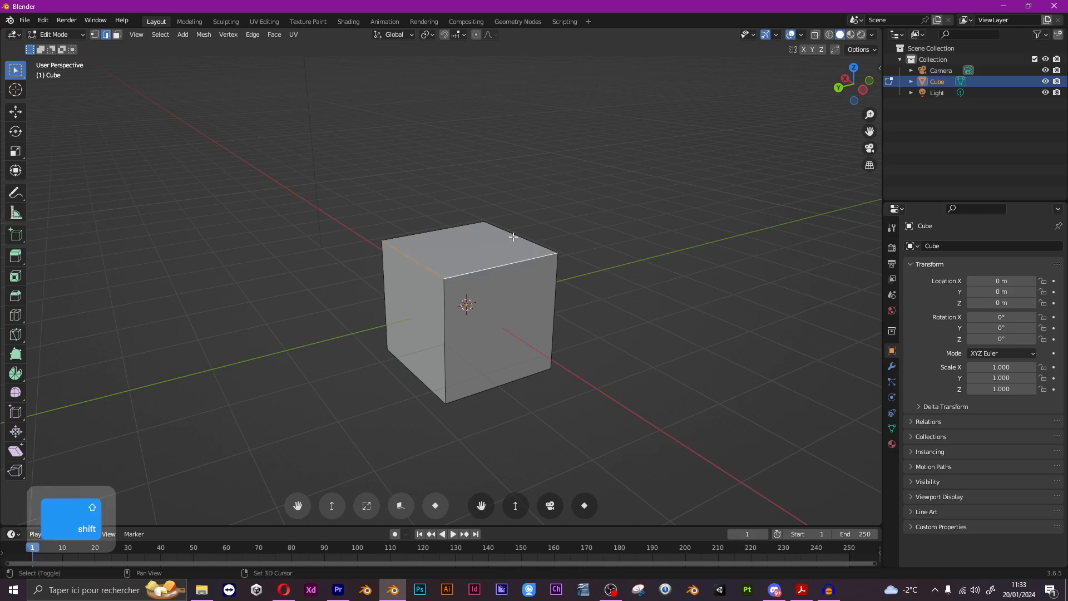
middle_click_drag(584, 303, 466, 315)
left_click(431, 324, "shift")
left_click(335, 298, "shift")
middle_click_drag(493, 375, 405, 309)
left_click(450, 324, "shift")
middle_click_drag(534, 372, 417, 417)
left_click(426, 369, "shift")
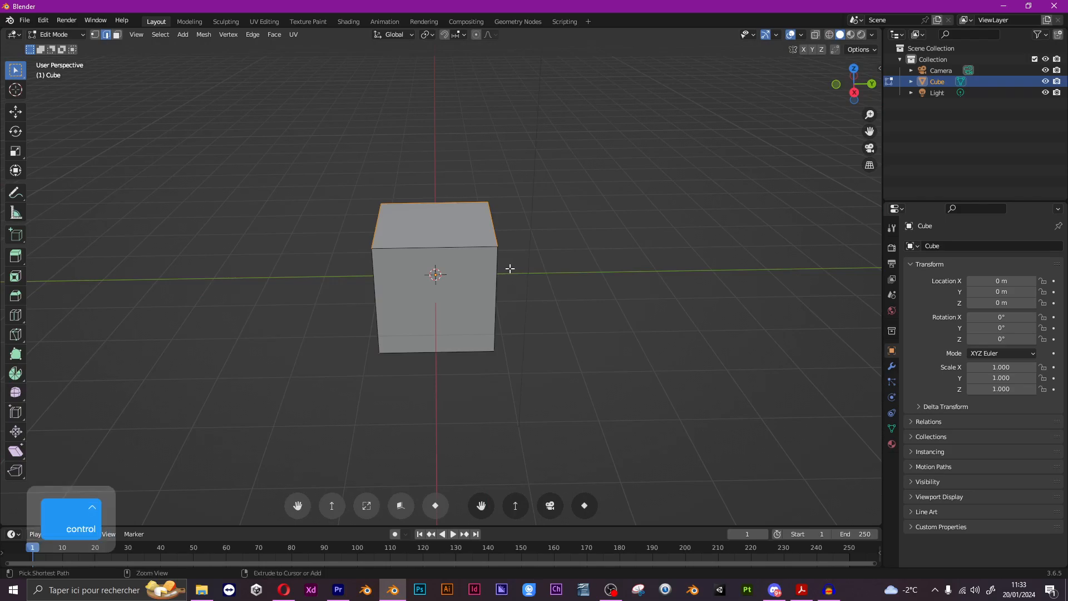
key("ctrl+e")
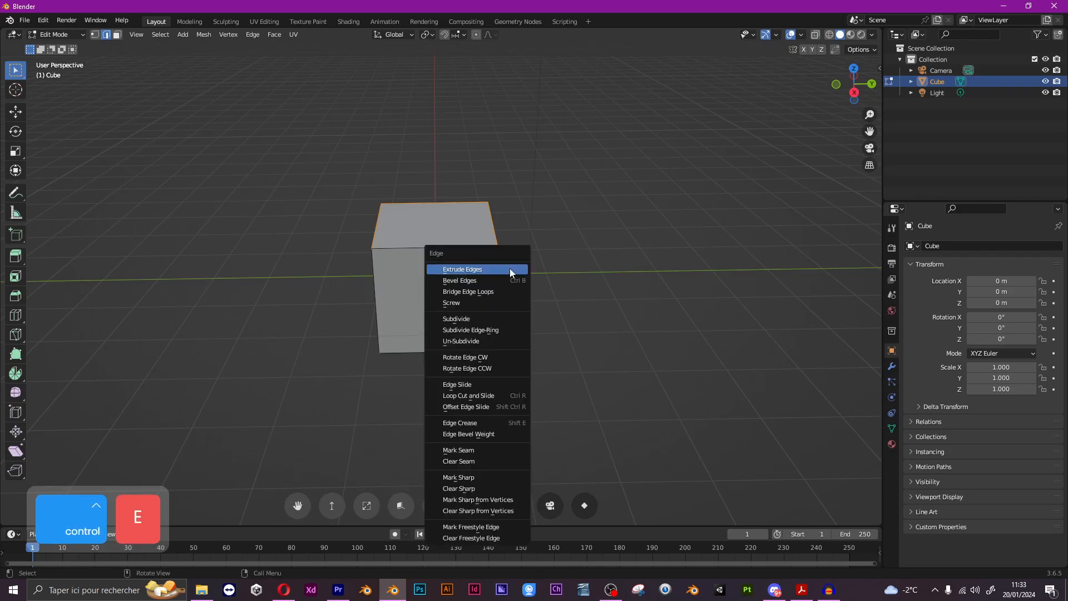
left_click(493, 448)
middle_click_drag(491, 448, 442, 182)
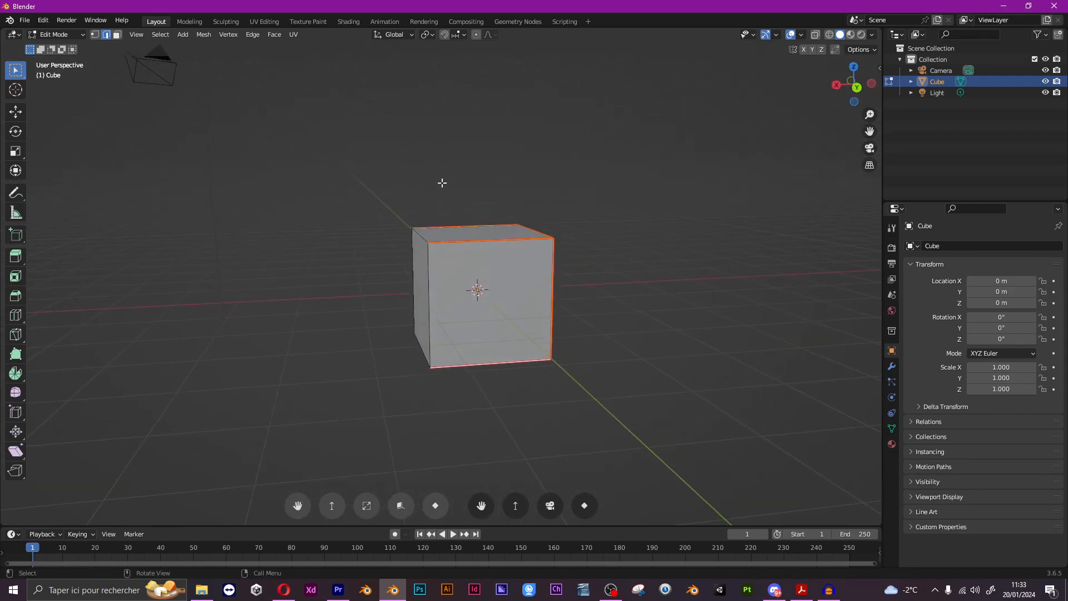
Step: In the UV Editing workspace, unwrap all faces of the cube along its marked seams
left_click(262, 21)
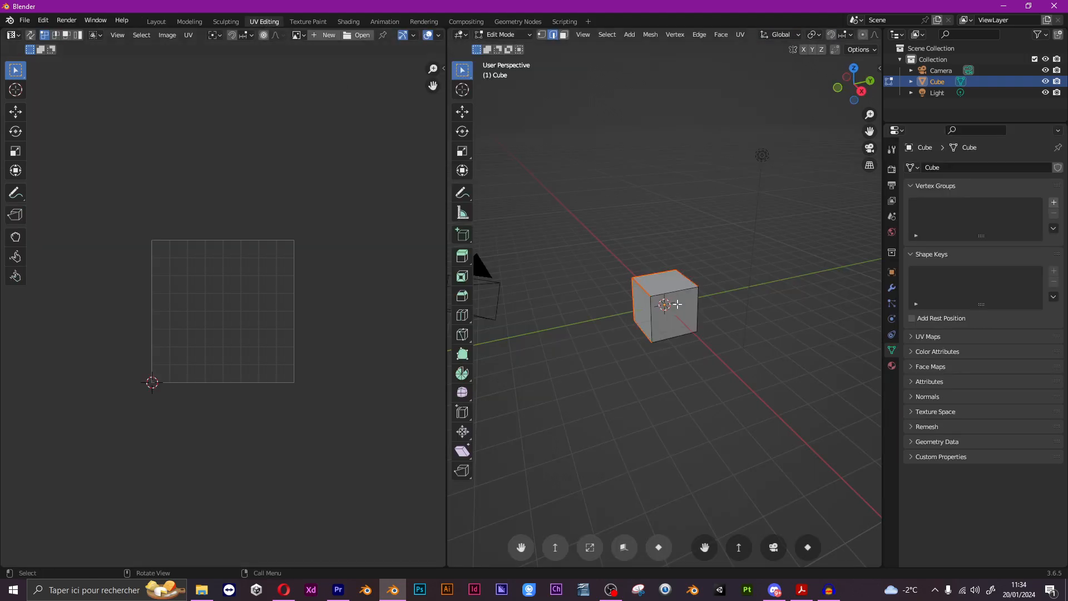
key("a")
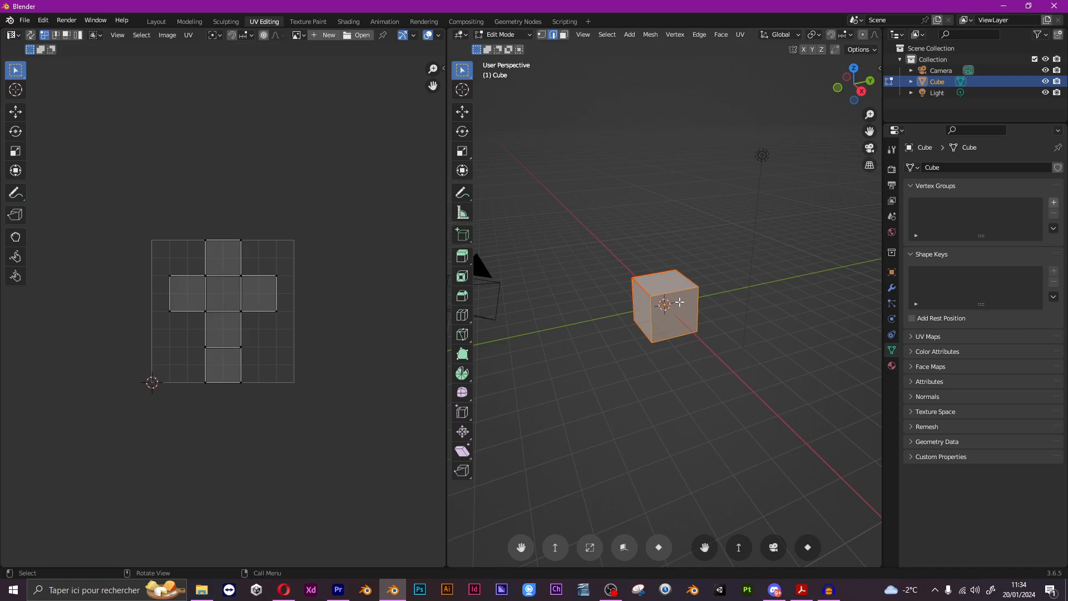
key("u")
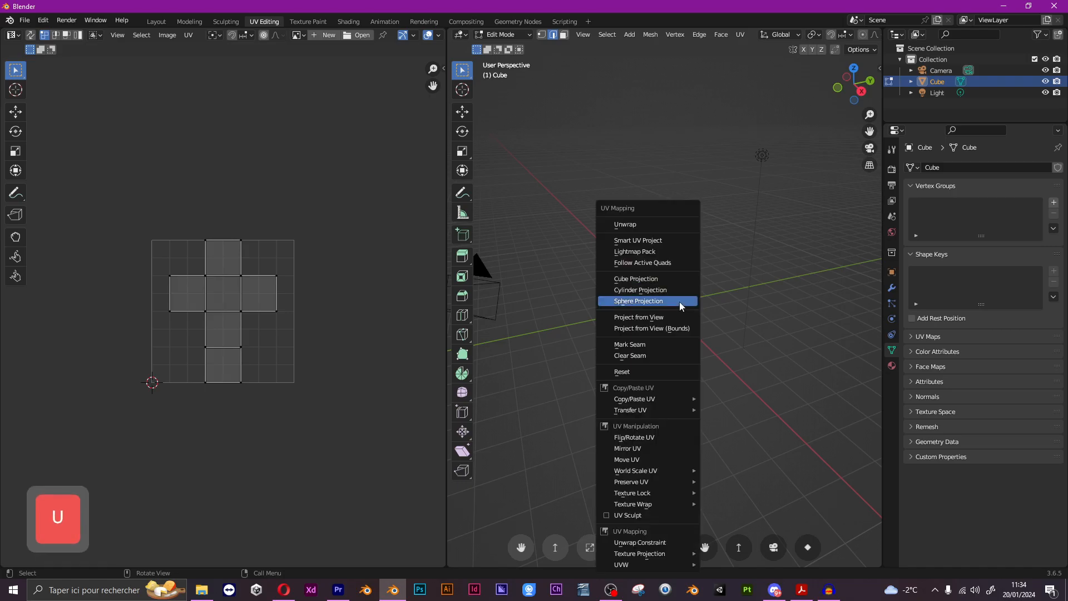
left_click(659, 225)
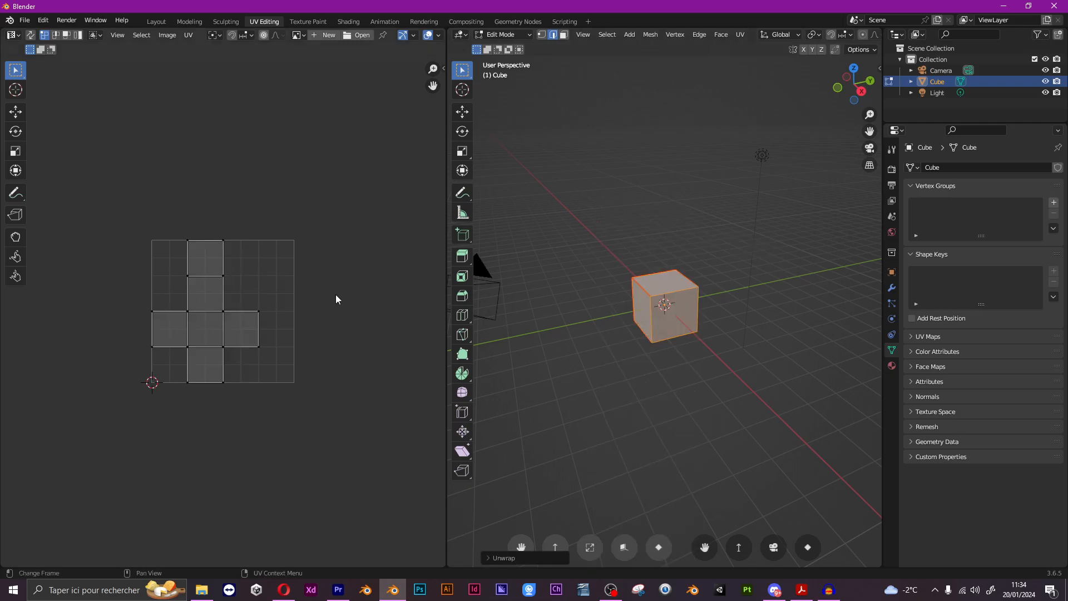
mouse_move(656, 325)
middle_mouse_down()
mouse_move(659, 303)
mouse_move(710, 298)
mouse_move(722, 312)
mouse_move(640, 311)
middle_mouse_up()
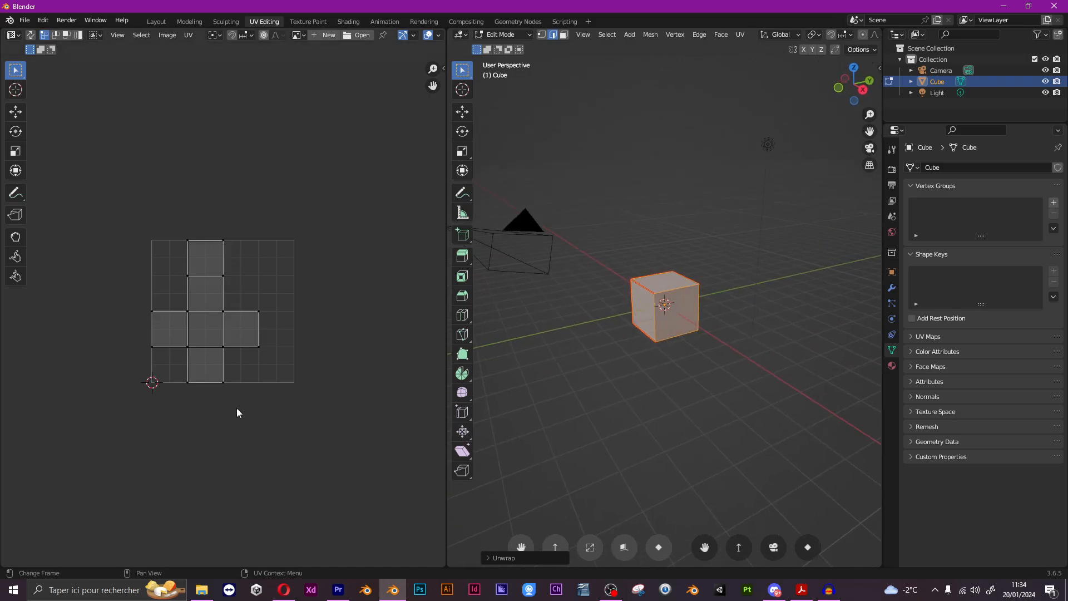
Step: Mark the four edges around the cube's +X face as additional seams
scroll(641, 318, "up", 2)
left_click(655, 308)
left_click(677, 280, "shift")
left_click(708, 304, "shift")
left_click(696, 346, "shift")
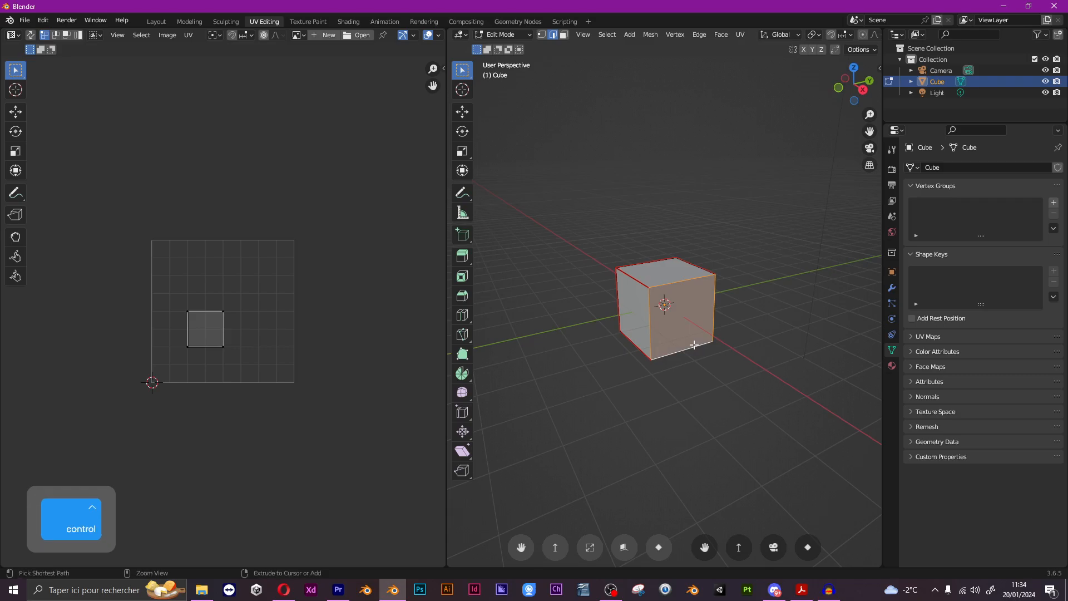
key("ctrl+e")
left_click(693, 345)
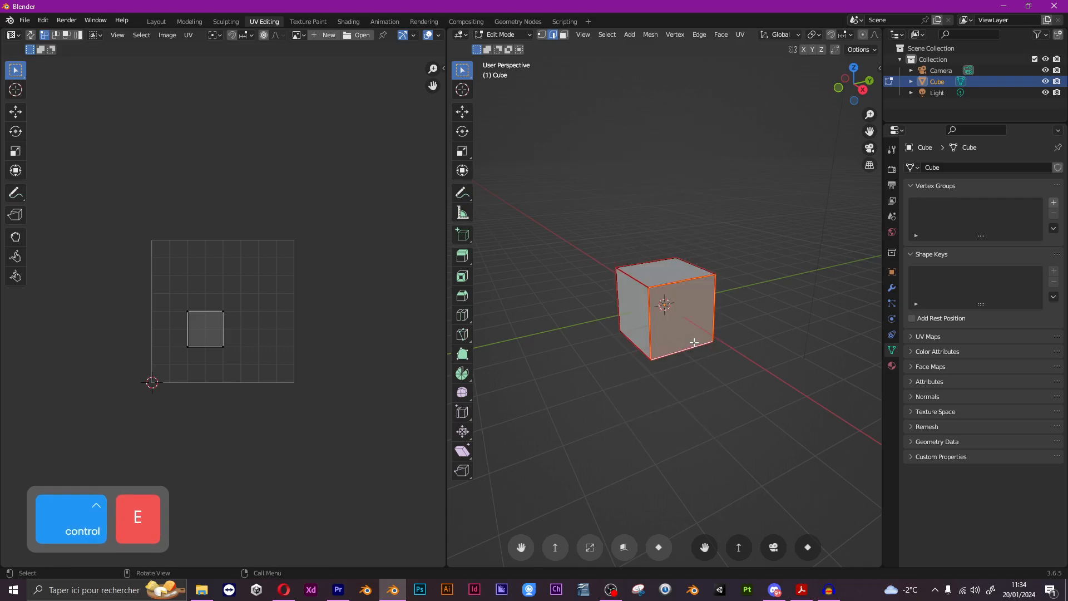
Step: Unwrap the whole cube again using the updated seams
key("a")
key("u")
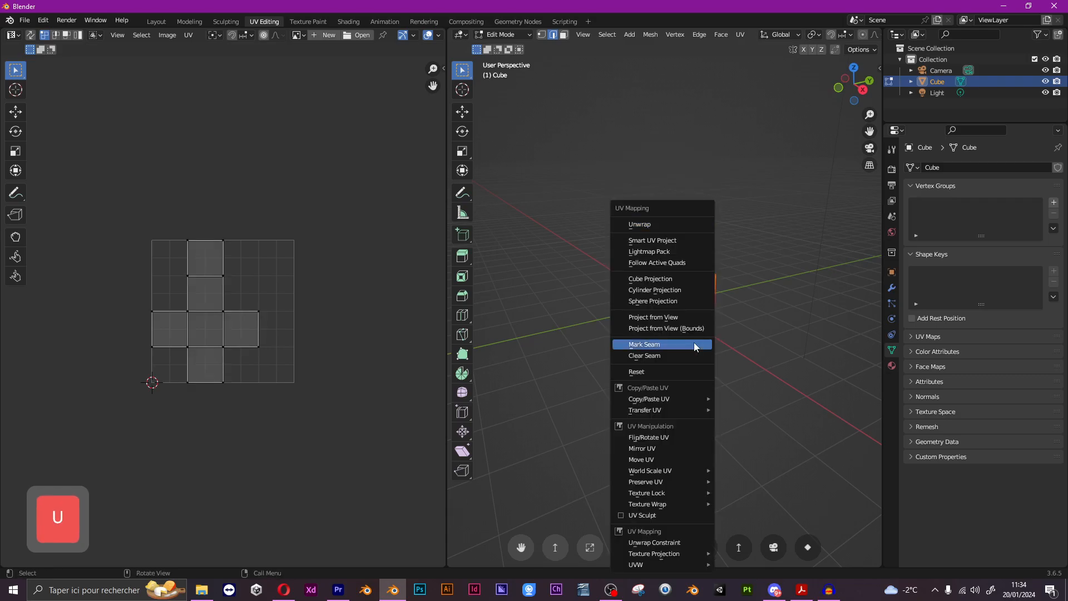
left_click(660, 221)
Step: Select the separate UV square in the top row's middle and move it away from the neighbouring islands
left_click(239, 272)
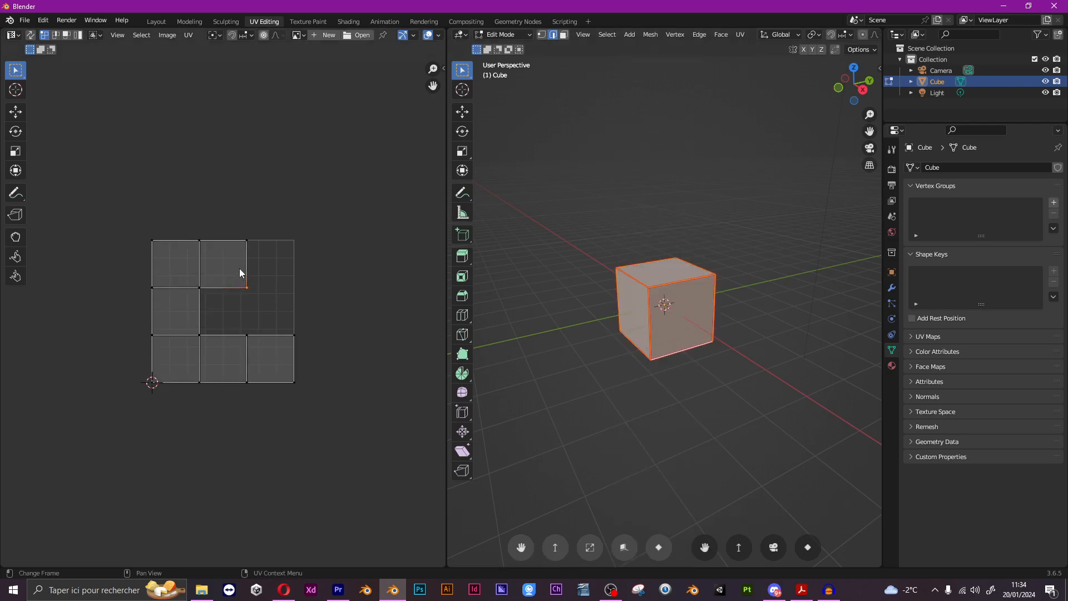
key("l")
key("g")
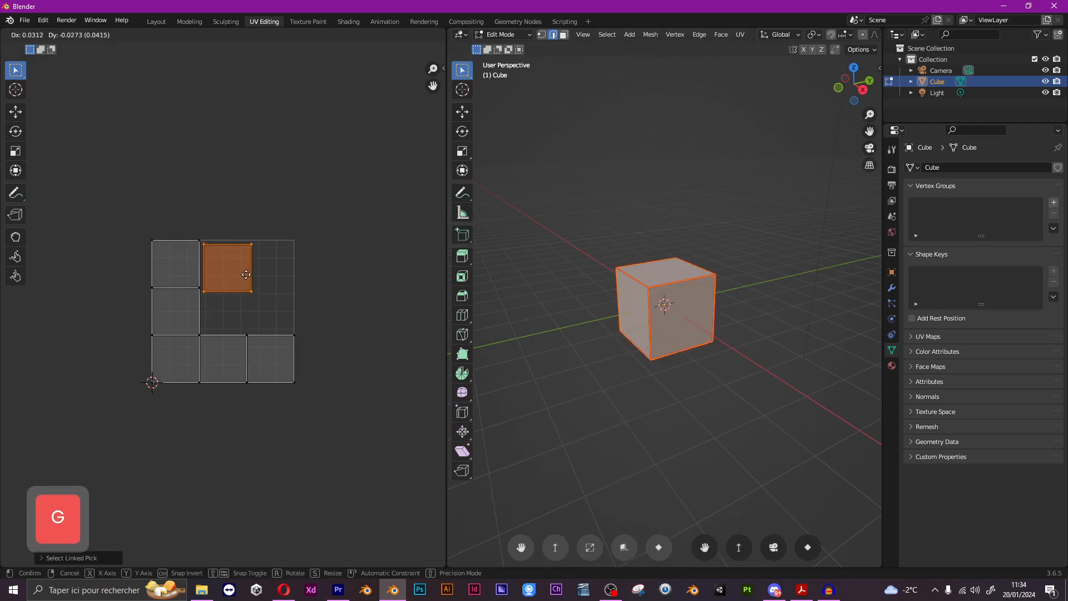
left_click(275, 280)
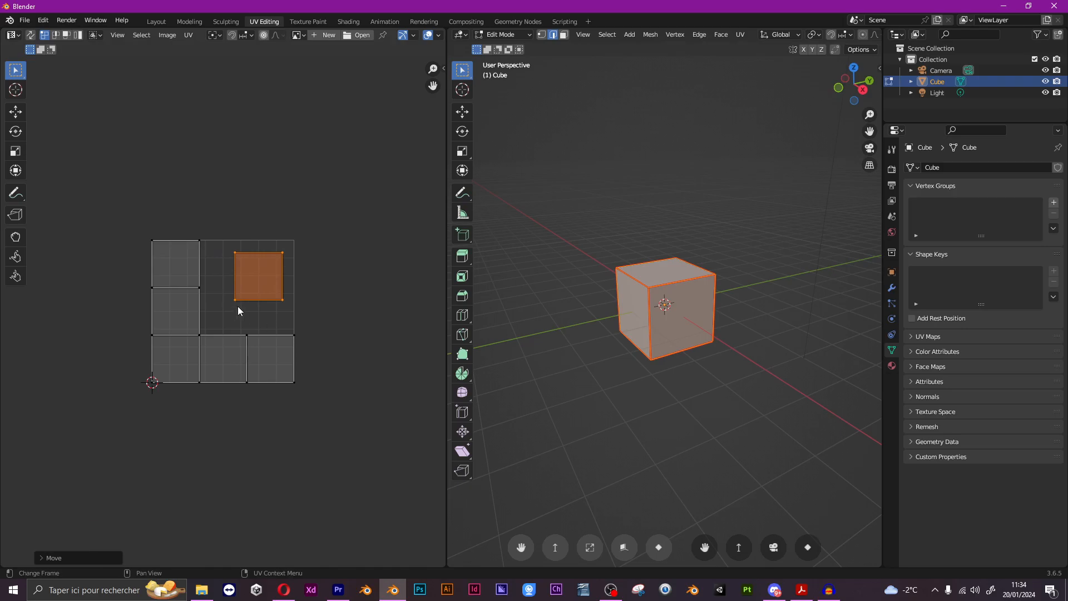
Step: Select the UV square in the top-left corner of the layout and shift it sideways within the UV space
key("alt+a")
key("l")
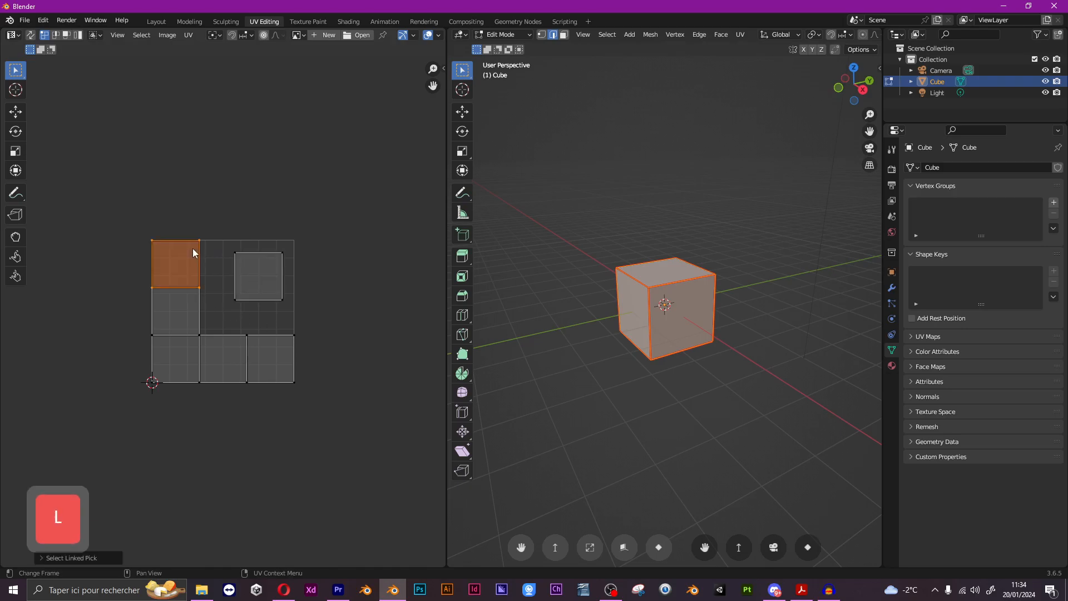
key("g")
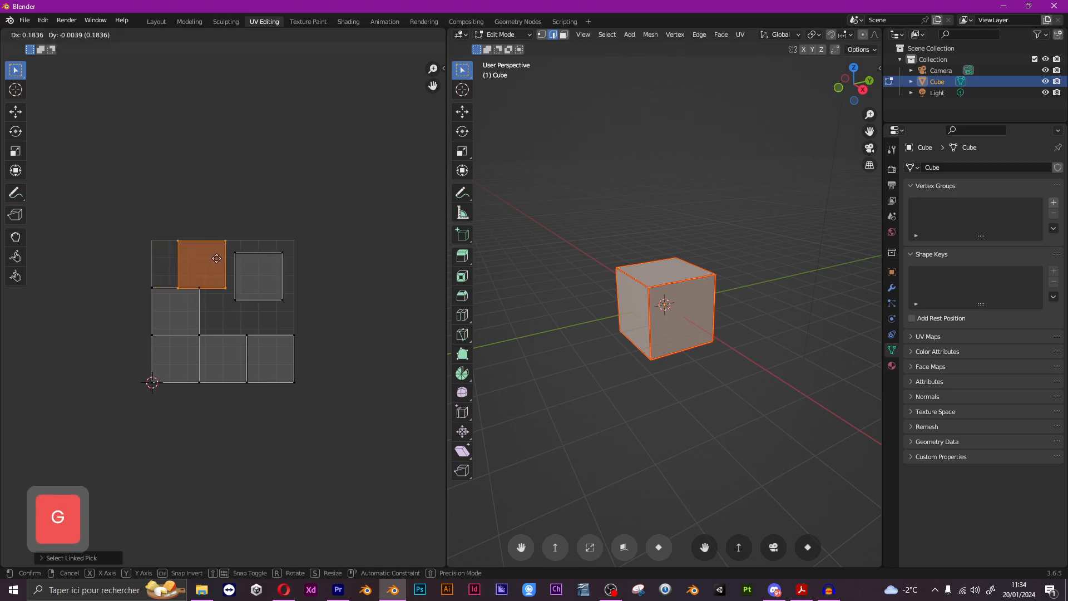
left_click(216, 259)
Step: Undo both UV island moves
key("ctrl+z")
key("ctrl+z")
key("ctrl+z")
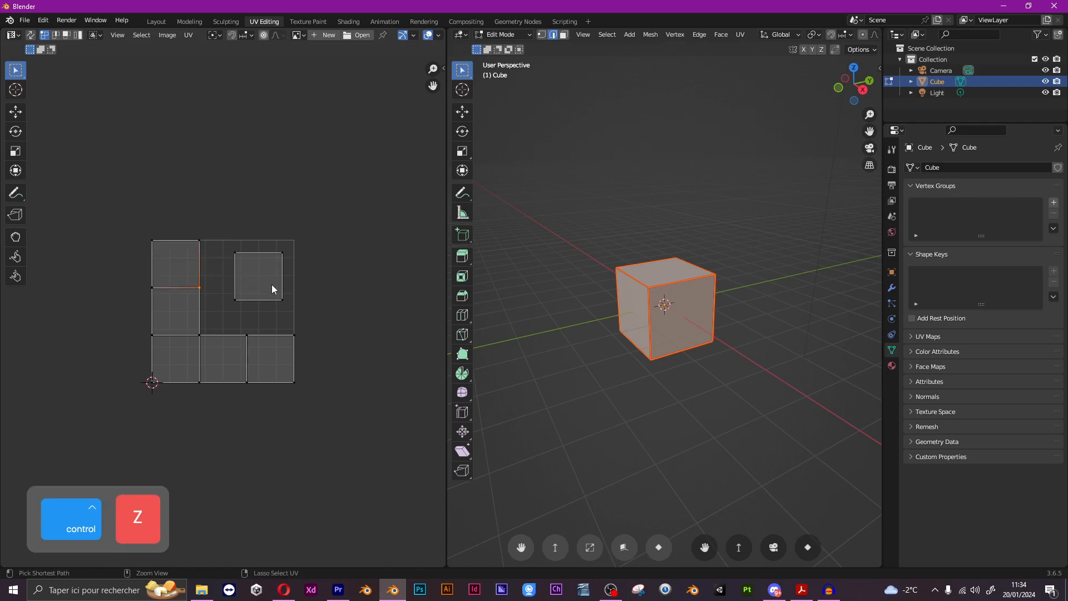
key("ctrl+z")
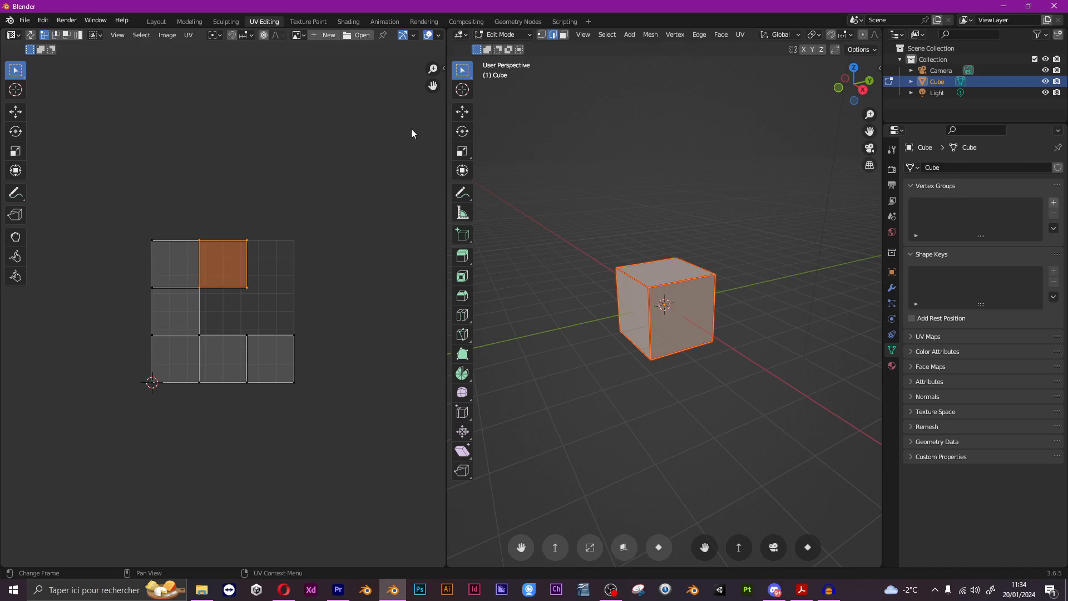
Step: In the Shading workspace, add an Image Texture node and connect its Color output to the Principled BSDF's Base Color
left_click(348, 21)
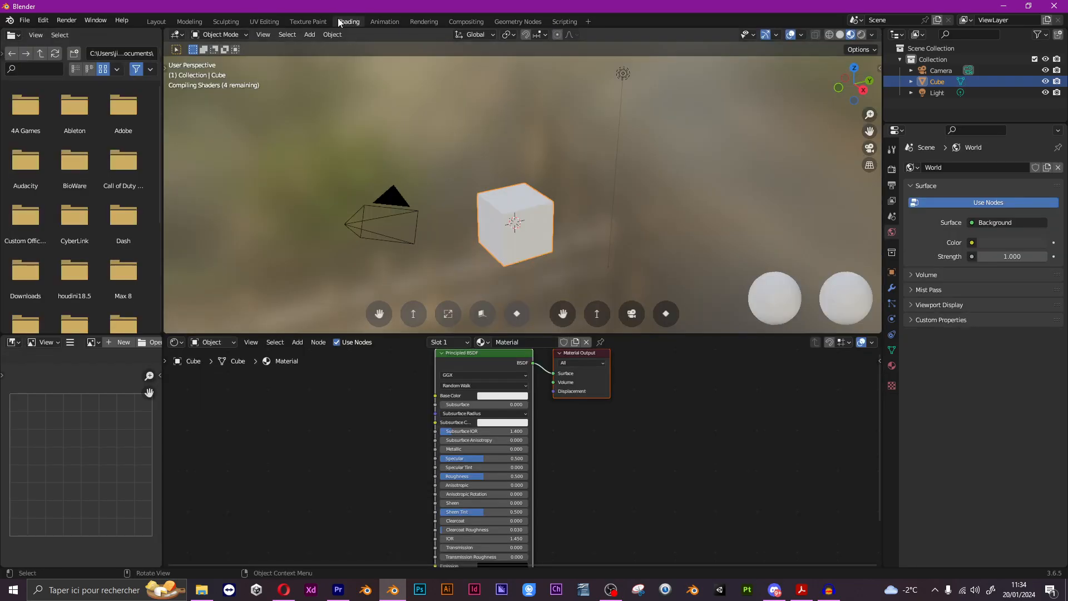
scroll(427, 418, "up", 3)
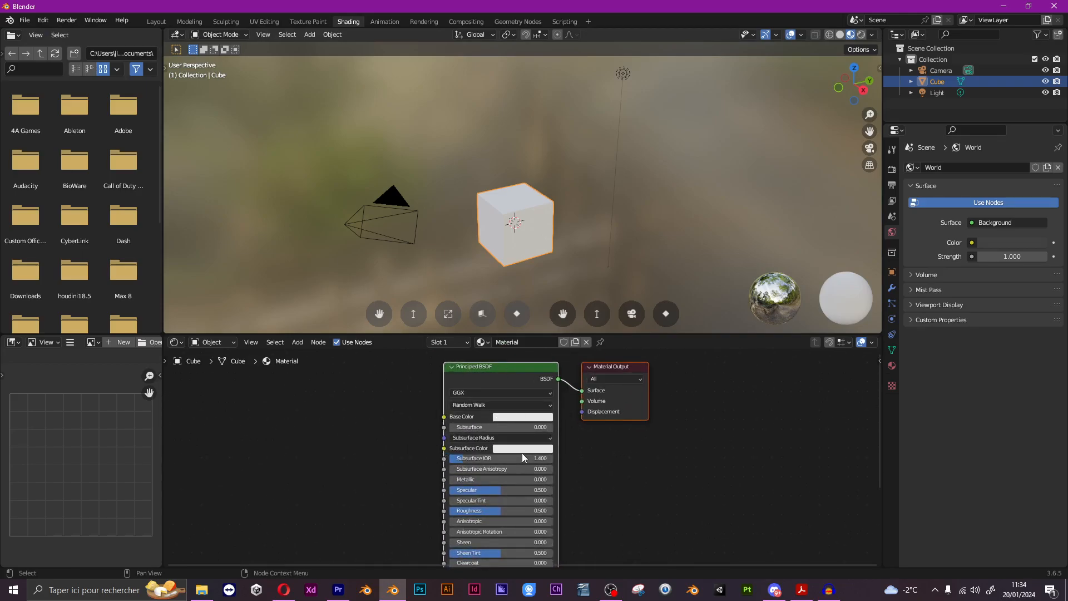
scroll(337, 461, "down", 3)
middle_click_drag(350, 450, 379, 428)
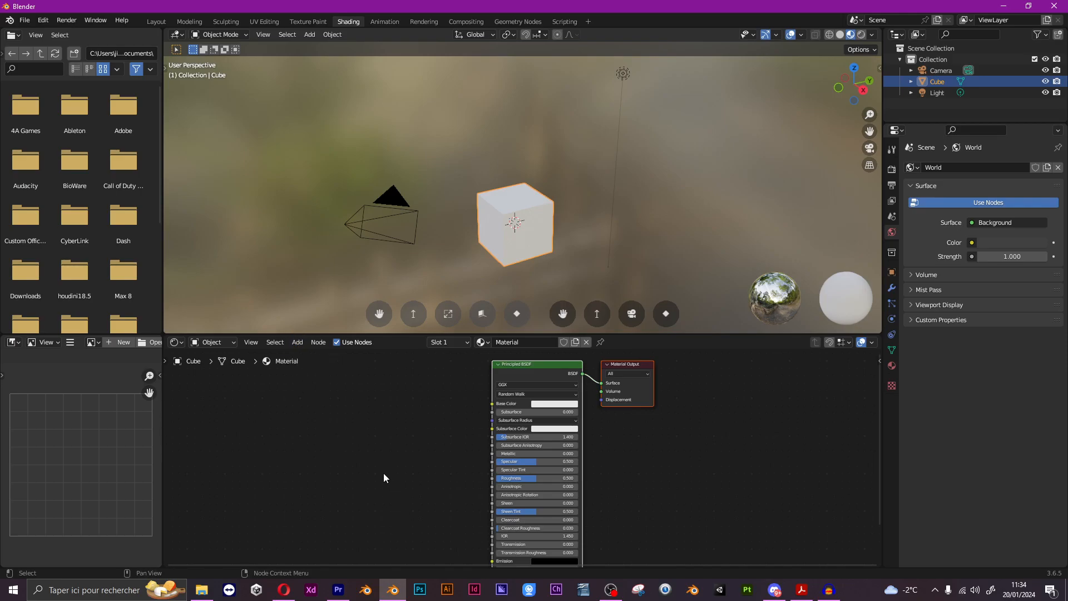
key("shift+a")
mouse_move(384, 475)
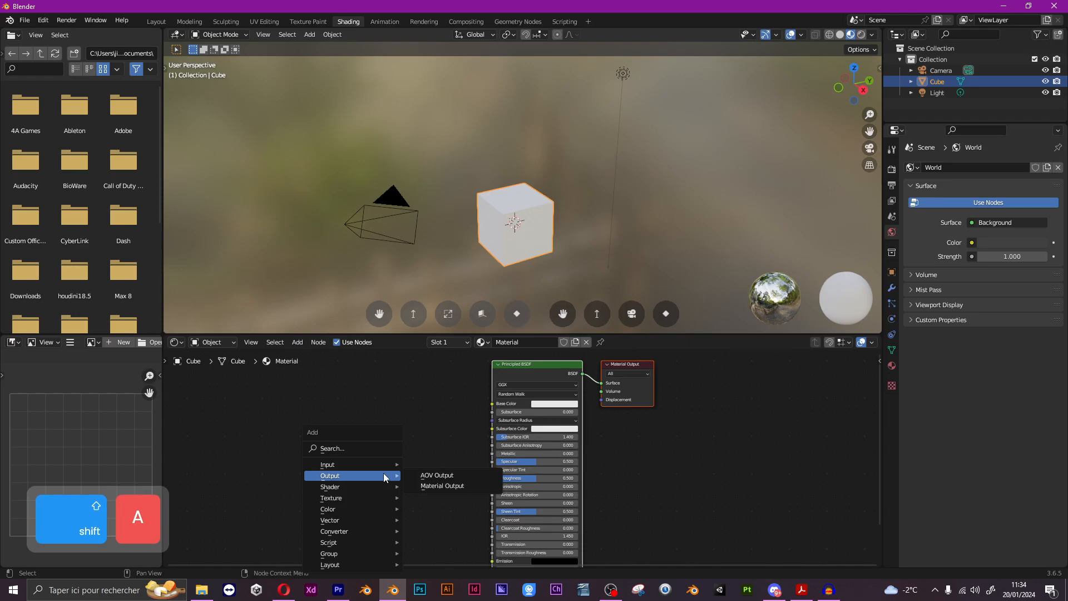
left_click(369, 449)
type("text")
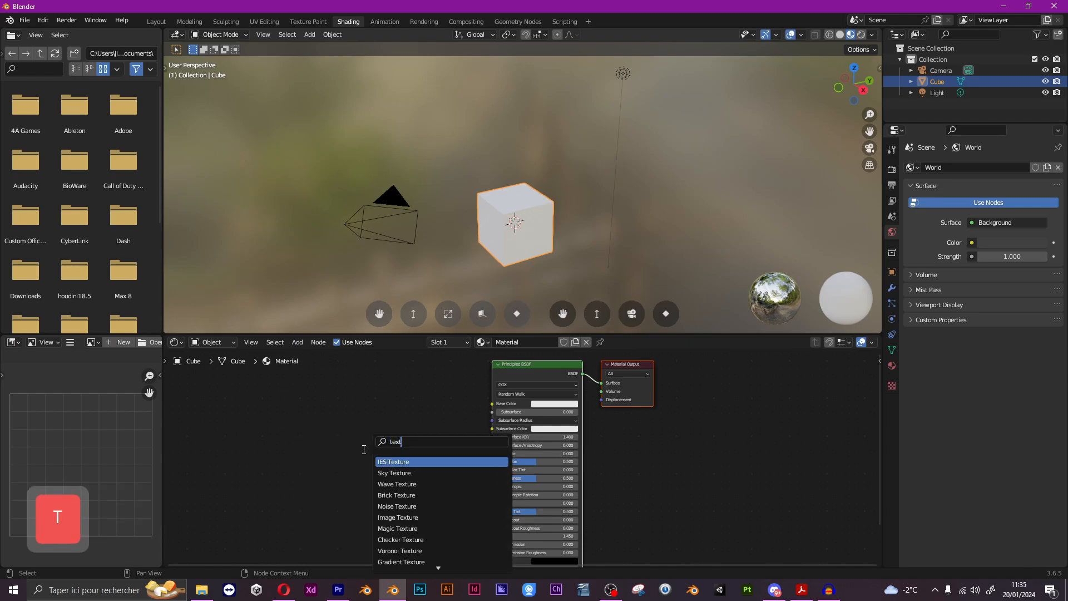
type("u")
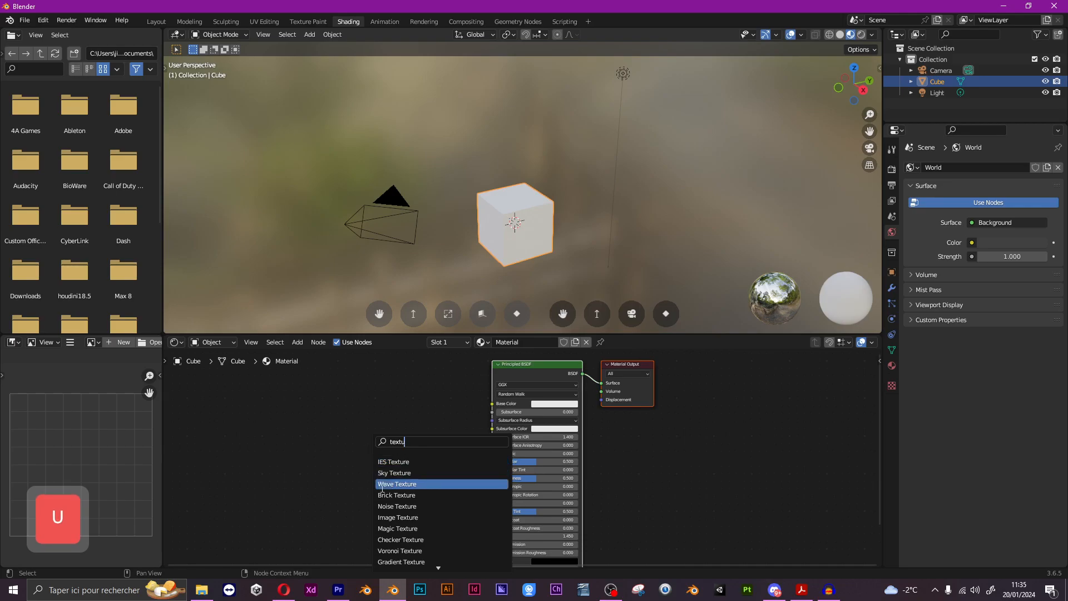
left_click(405, 517)
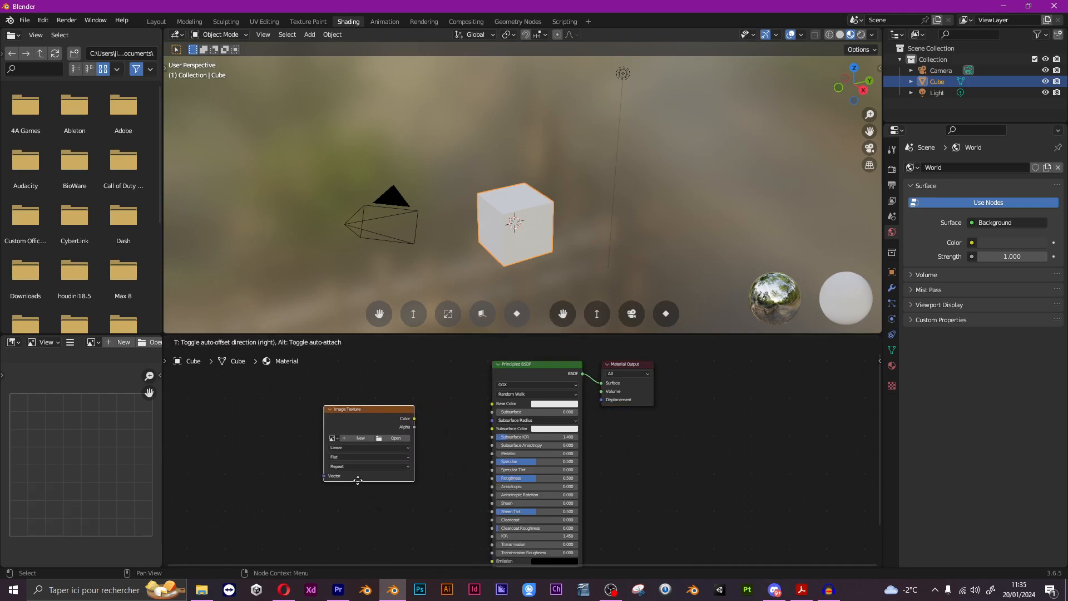
left_click(447, 486)
left_click_drag(415, 418, 492, 403)
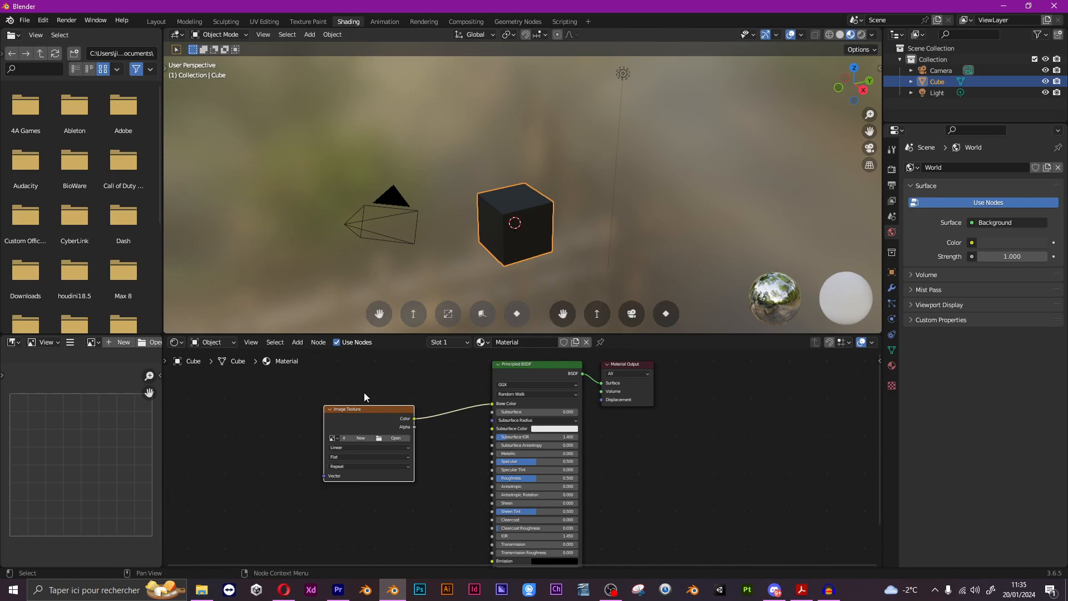
Step: Create a new blank white 1024 × 1024 px image named cube in the Image Texture node
left_click(362, 437)
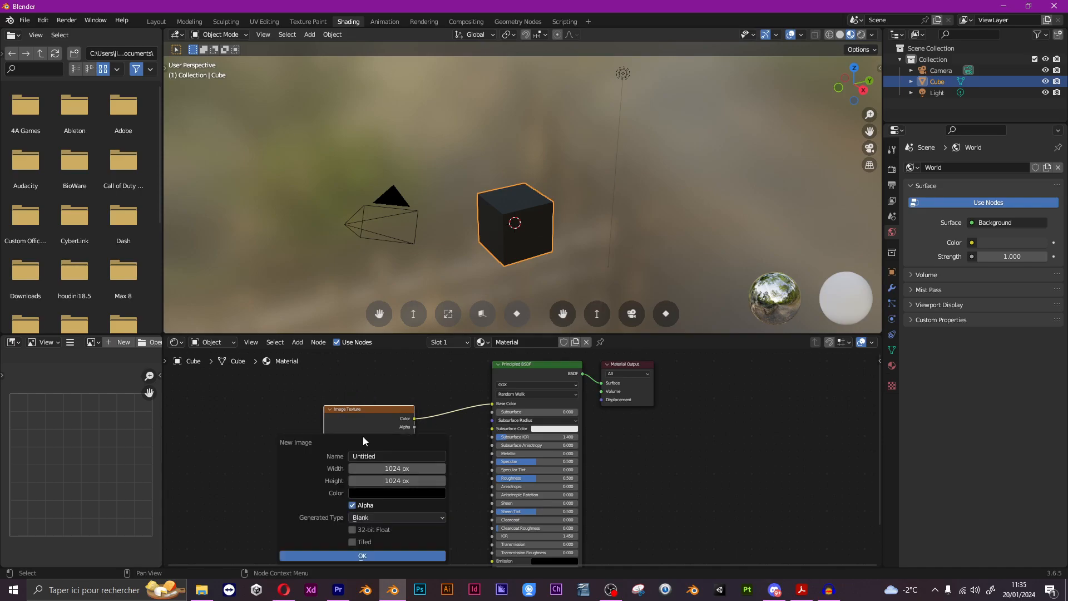
left_click(385, 456)
type("cube")
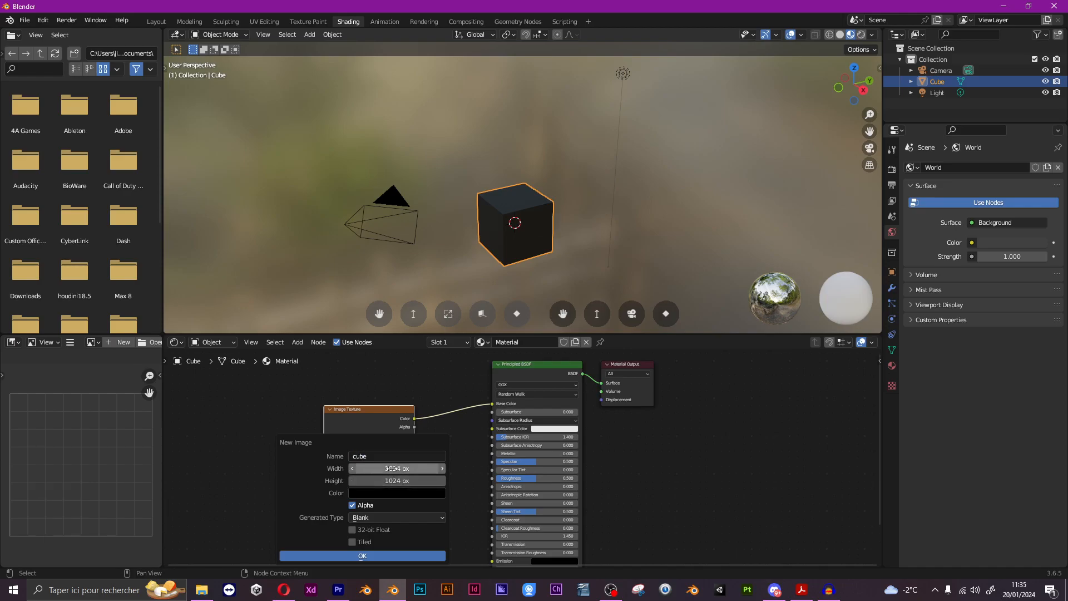
left_click(400, 494)
left_click_drag(444, 381, 445, 335)
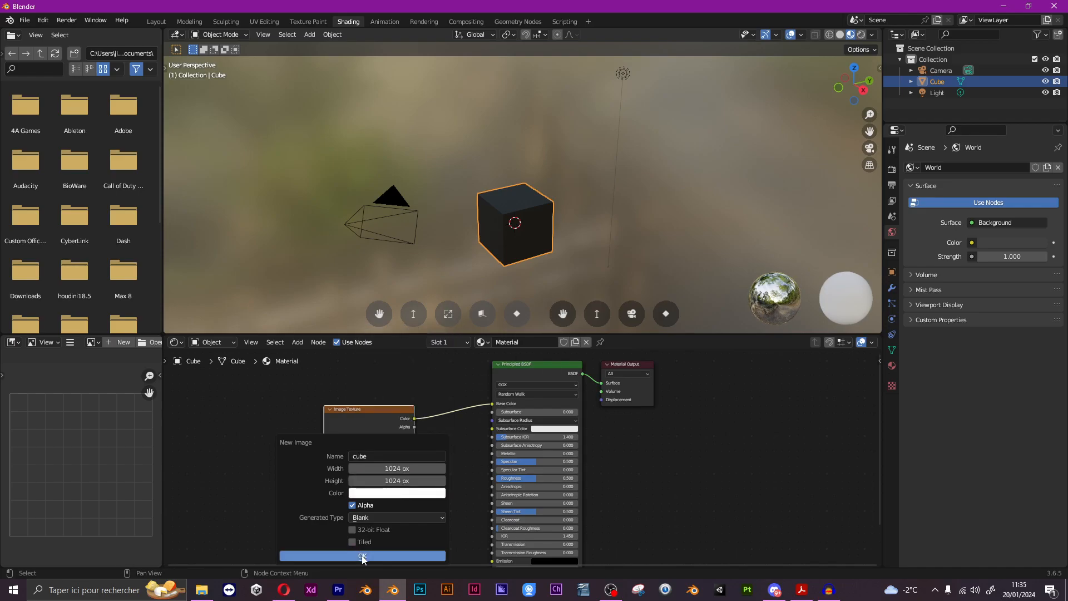
left_click(358, 555)
middle_click_drag(581, 198, 459, 174)
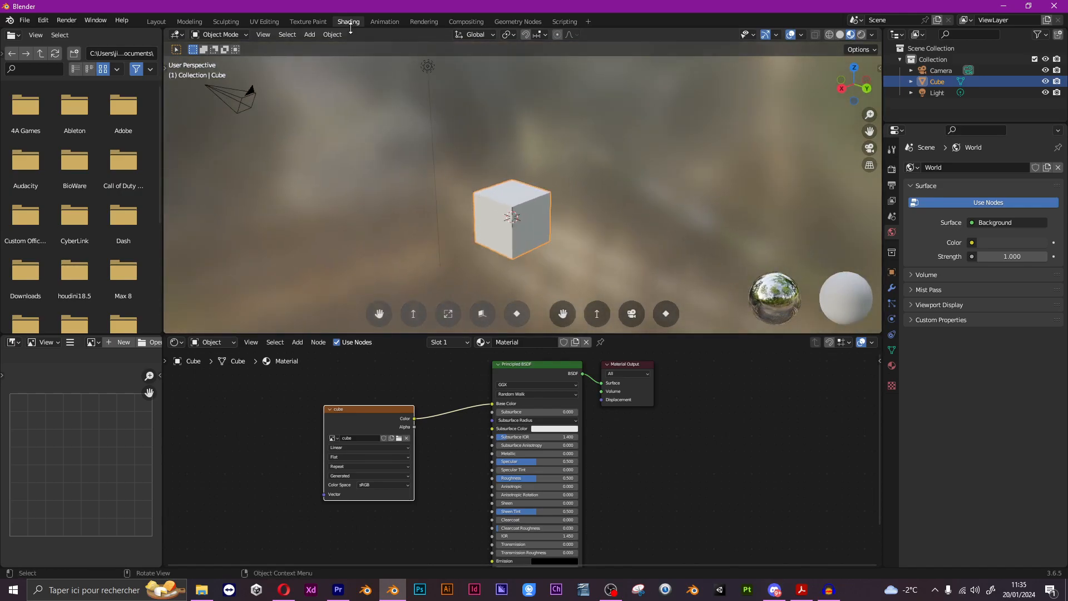
Step: Open the Texture Paint workspace and set the 3D viewport to Rendered shading
left_click(305, 19)
scroll(329, 307, "down", 2)
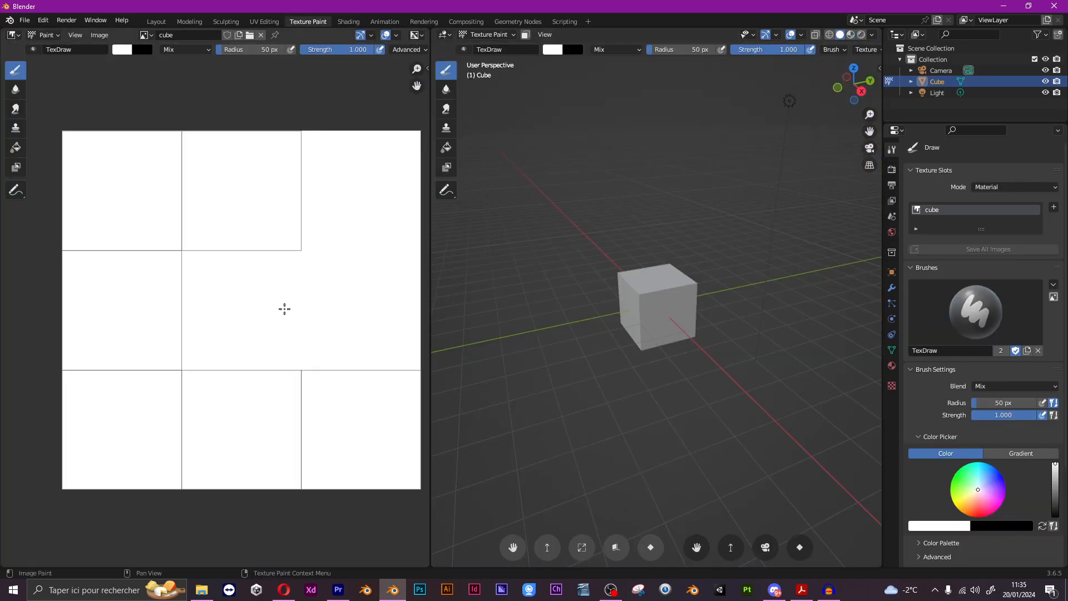
scroll(667, 325, "up", 2)
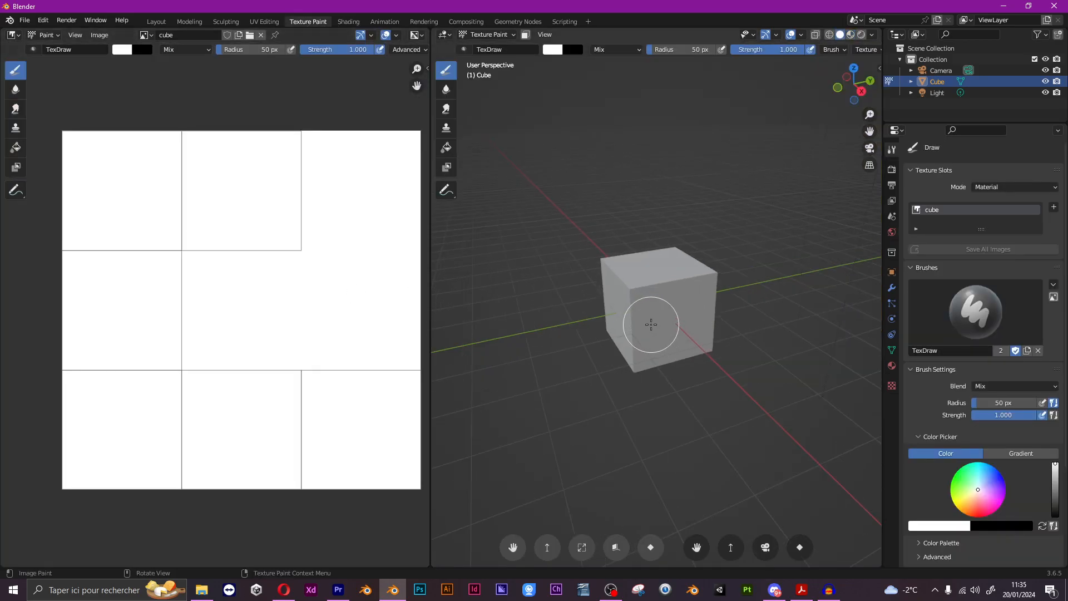
left_click(861, 34)
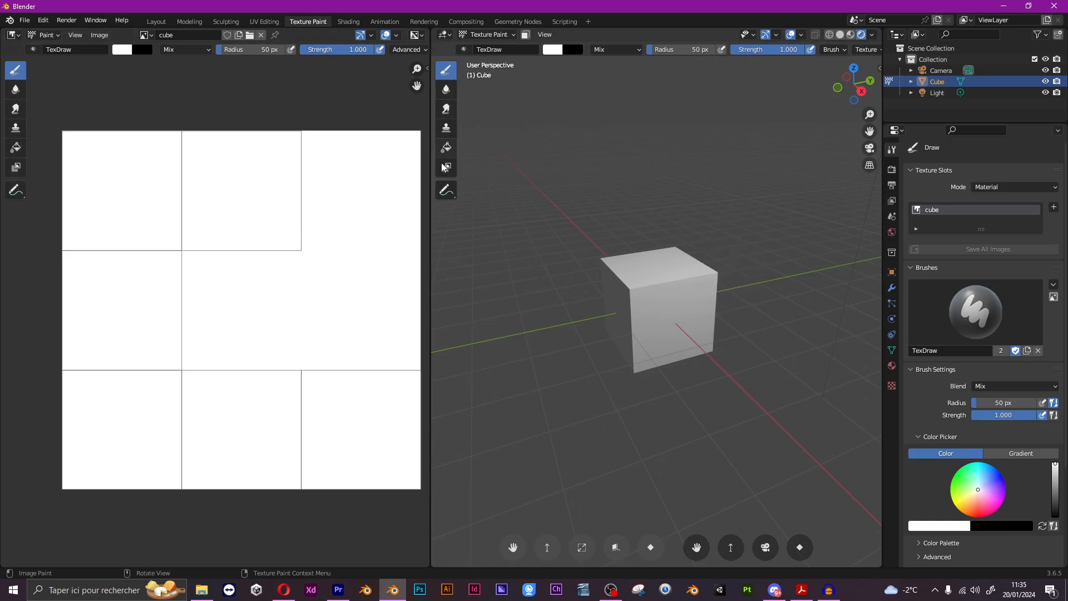
Step: Set the brush colour to bright green and paint a round spot on the cube's front face with the 50 px TexDraw brush
left_click(953, 476)
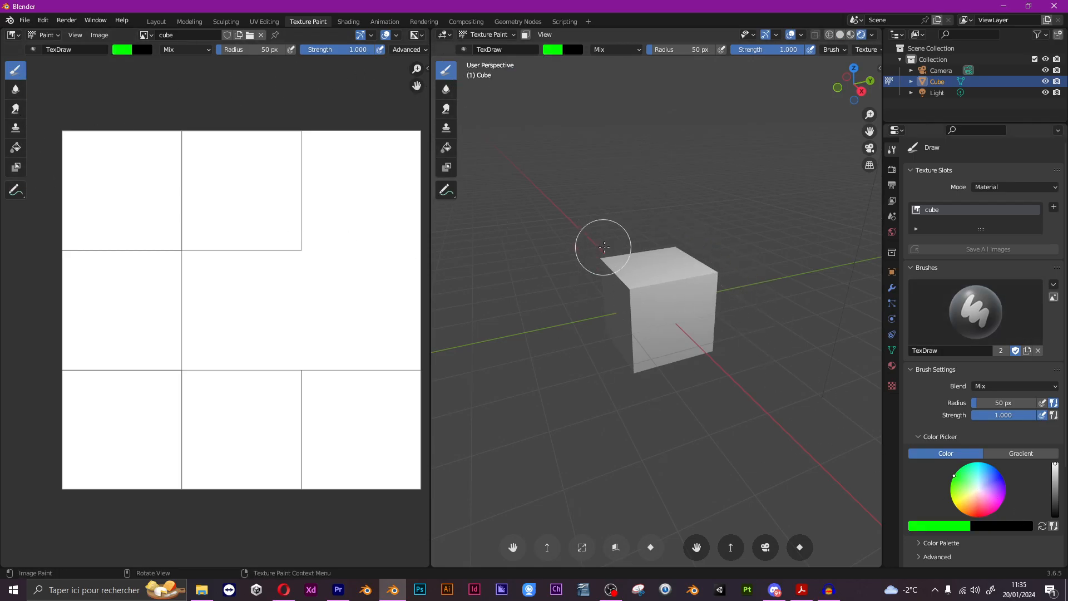
mouse_move(975, 492)
left_mouse_down()
mouse_move(958, 488)
mouse_move(997, 509)
mouse_move(965, 473)
mouse_move(991, 490)
mouse_move(952, 477)
left_mouse_up()
left_click_drag(671, 348, 676, 324)
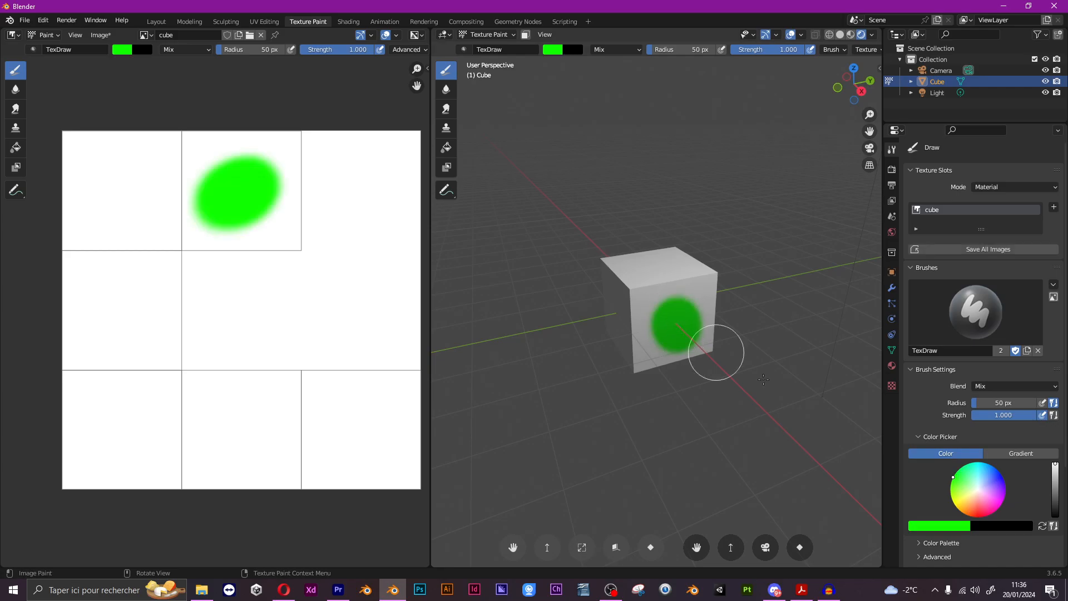
Step: Try the Soften brush on the green spot, then use the Smear brush to push its edges outward across the face
left_click(446, 90)
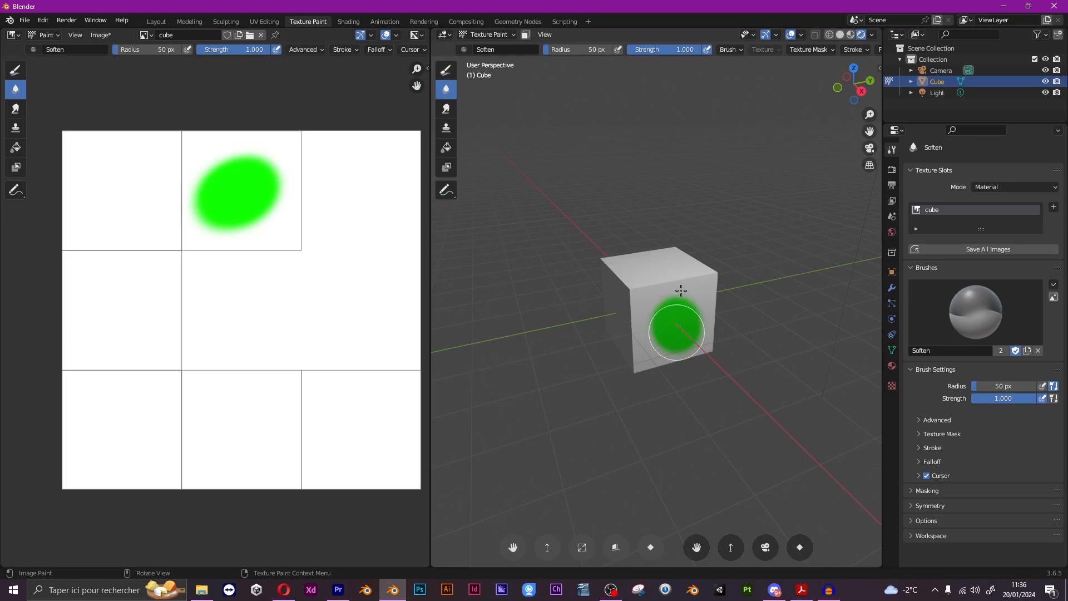
left_click(446, 109)
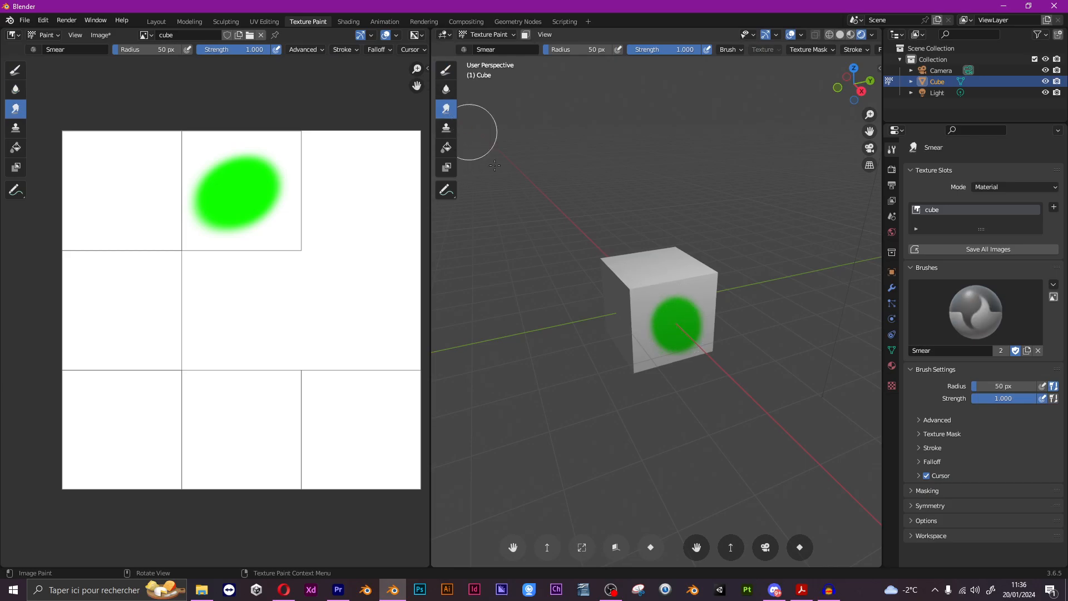
left_click_drag(677, 333, 665, 298)
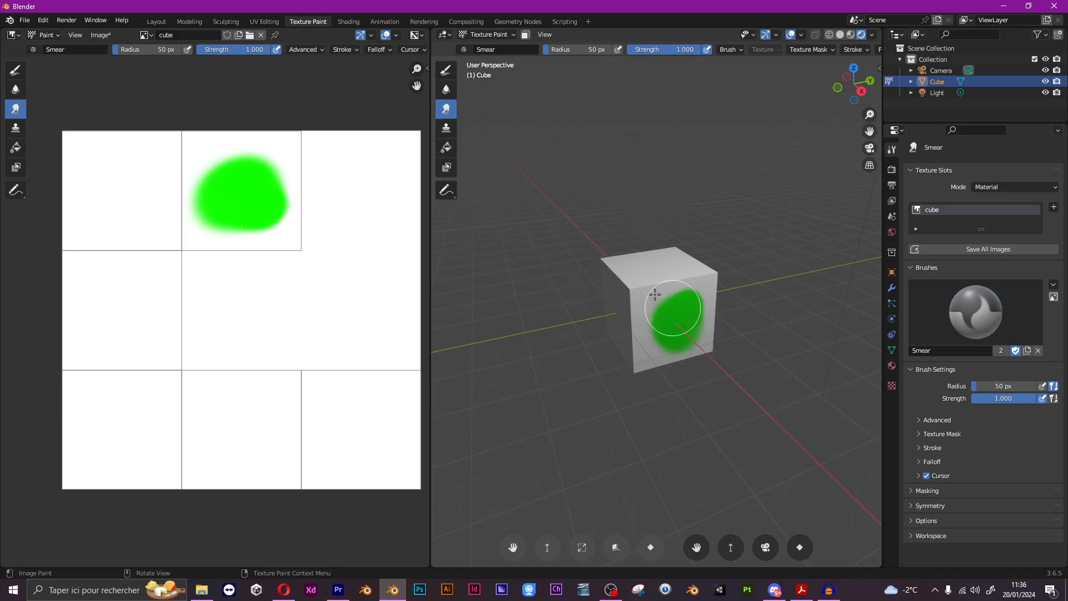
mouse_move(654, 289)
left_mouse_down()
mouse_move(661, 268)
mouse_move(684, 336)
left_mouse_up()
Step: Return to the Draw brush, set its colour to magenta and paint broadly over the cube's visible faces
left_click(445, 70)
left_click(995, 508)
mouse_move(651, 264)
left_mouse_down()
mouse_move(596, 313)
mouse_move(684, 300)
left_mouse_up()
Step: Set the brush colour to blue and paint a different numeral on each cube face, working around the cube
scroll(684, 312, "up", 4)
left_click(994, 467)
left_click_drag(623, 345, 700, 412)
middle_click_drag(676, 184, 682, 254)
left_click_drag(635, 208, 709, 316)
middle_click_drag(695, 334, 640, 245)
mouse_move(595, 339)
left_mouse_down()
mouse_move(684, 381)
mouse_move(611, 439)
left_mouse_up()
middle_click_drag(689, 389, 689, 315)
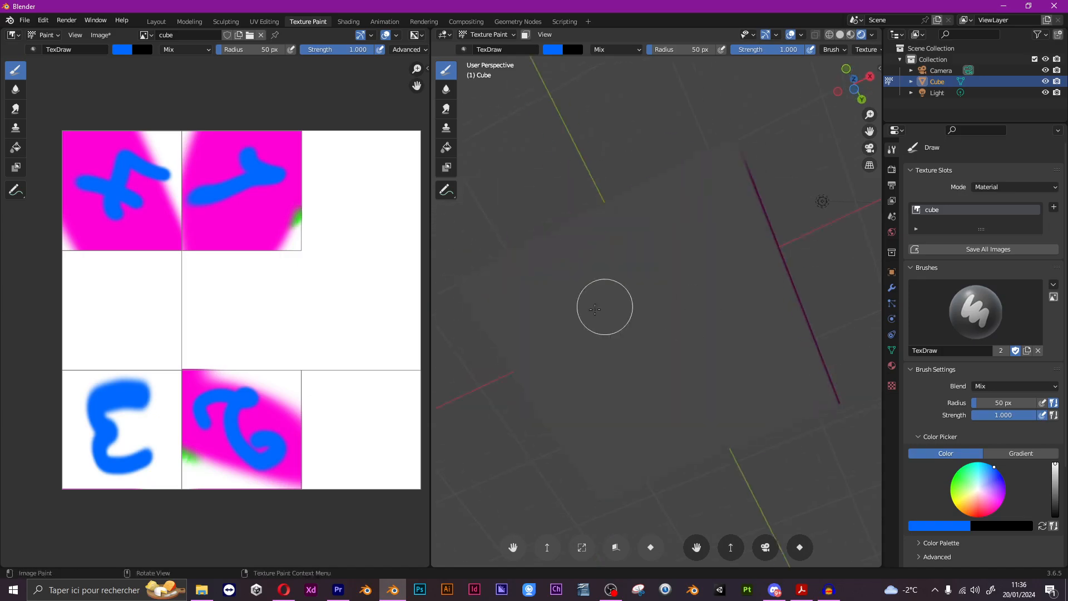
left_click_drag(715, 275, 567, 397)
left_click_drag(669, 234, 624, 269)
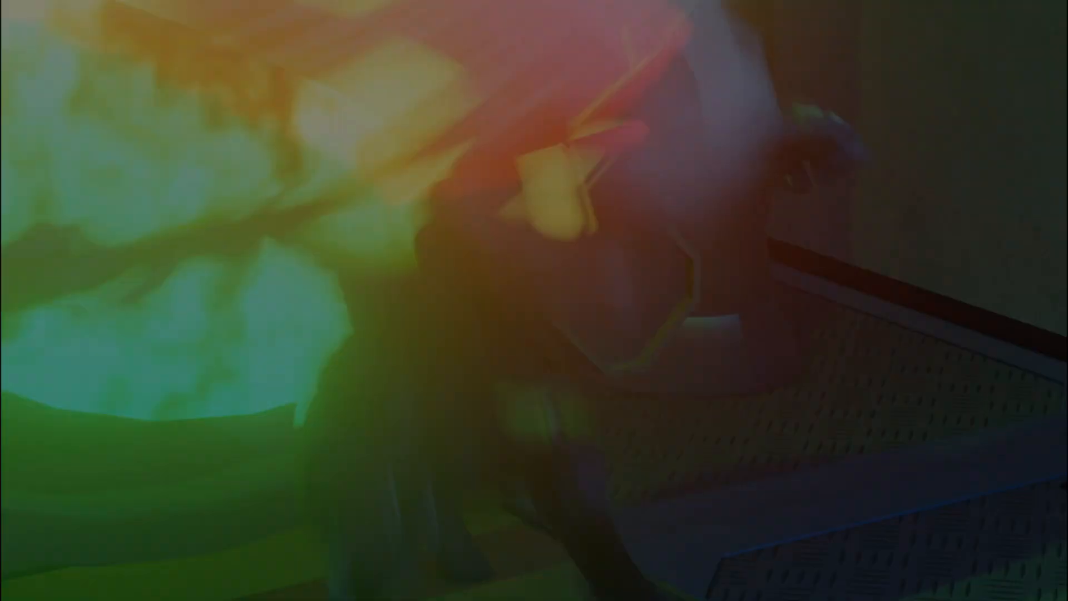